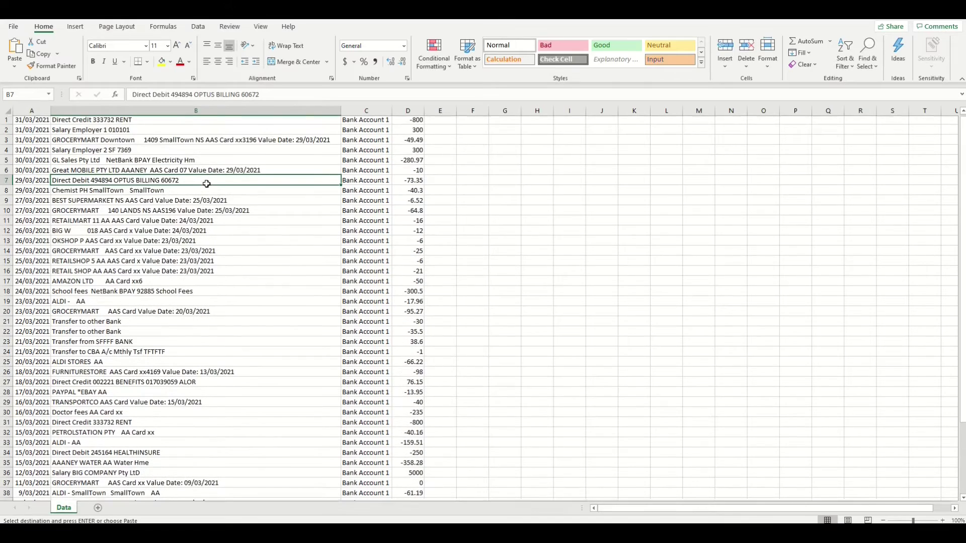
Select cell C3 and scroll through the transactions on the Data sheet
{"action": "left_click", "coordinate": [357, 140]}
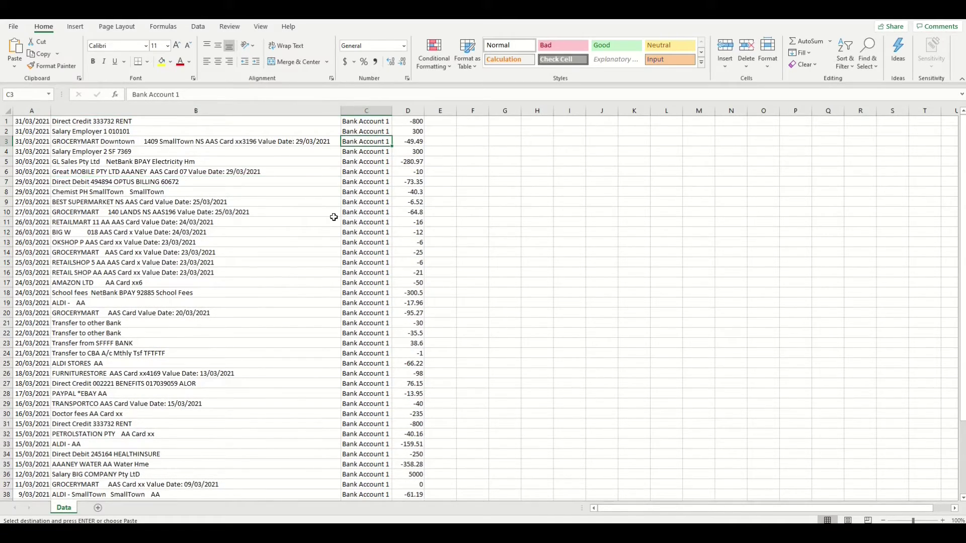
{"action": "scroll", "coordinate": [382, 316], "scroll_direction": "down", "scroll_amount": 6}
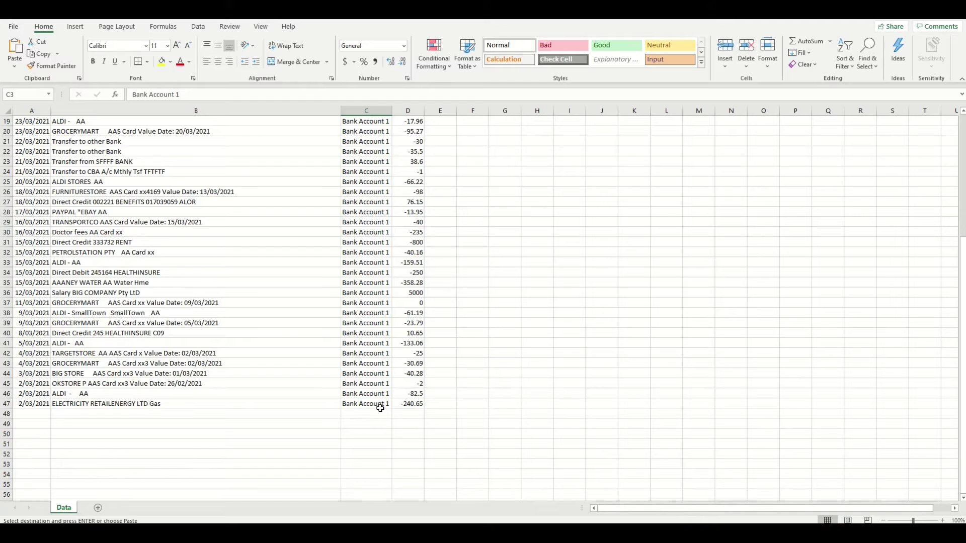
{"action": "scroll", "coordinate": [380, 409], "scroll_direction": "up", "scroll_amount": 6}
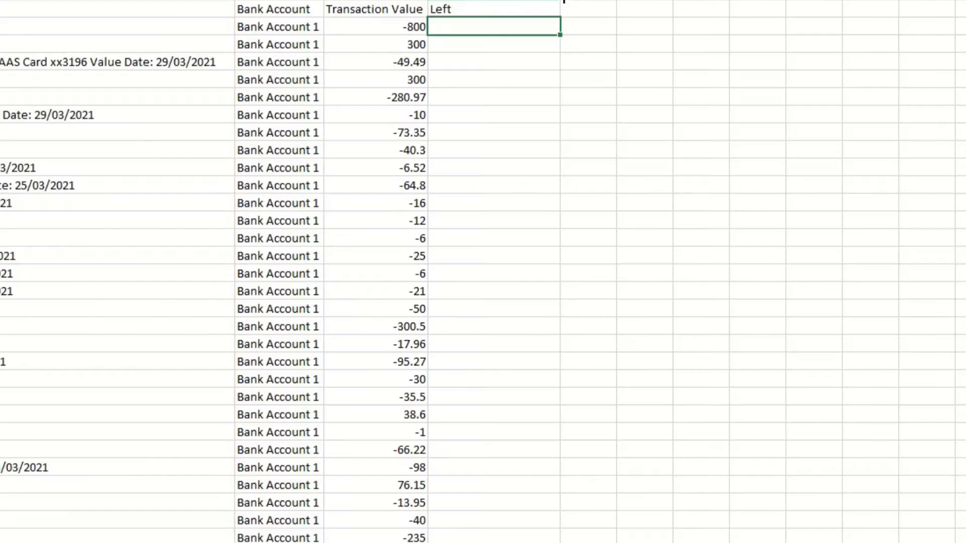
Enter =LEFT(B2,20) in E2 to show the first 20 characters of B2's description
{"action": "type", "text": "=Left"}
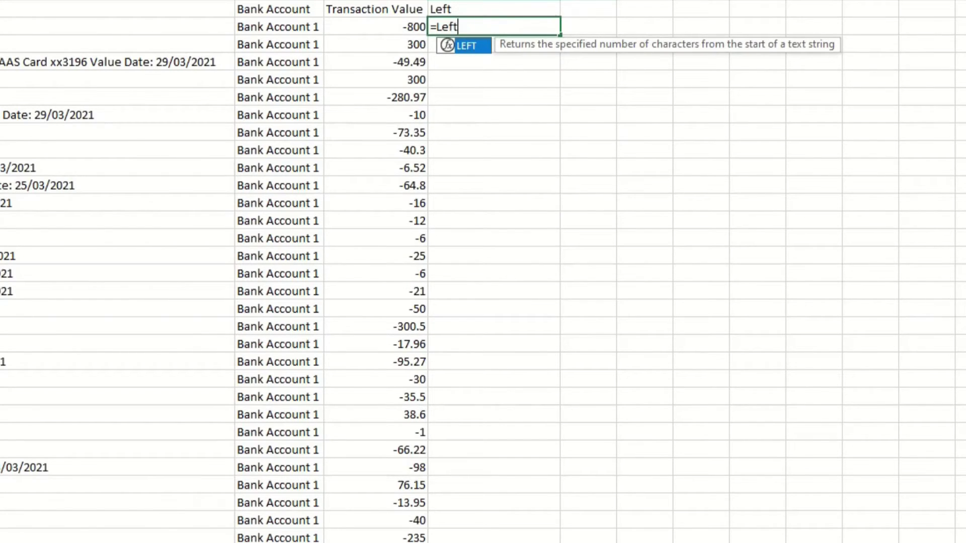
{"action": "type", "text": "("}
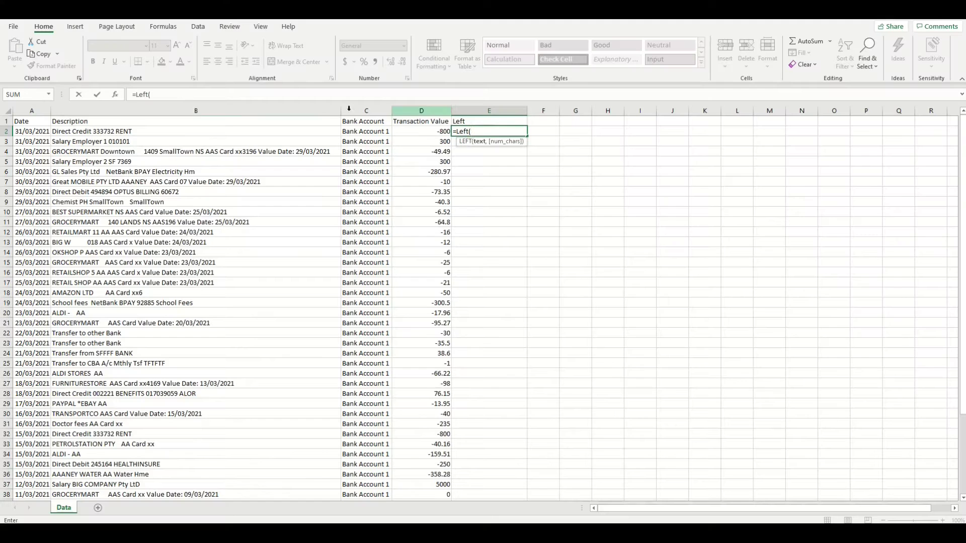
{"action": "left_click", "coordinate": [121, 130]}
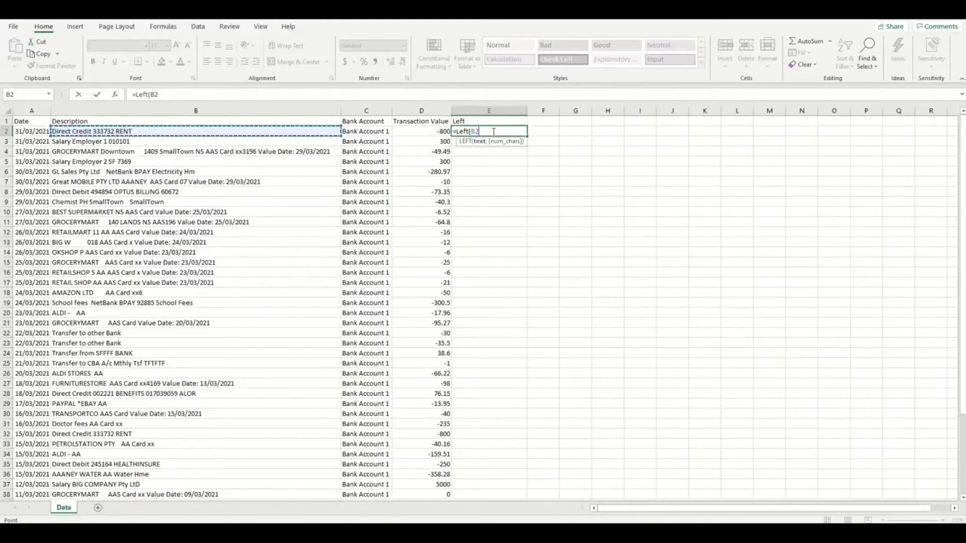
{"action": "type", "text": ",2"}
{"action": "type", "text": "0"}
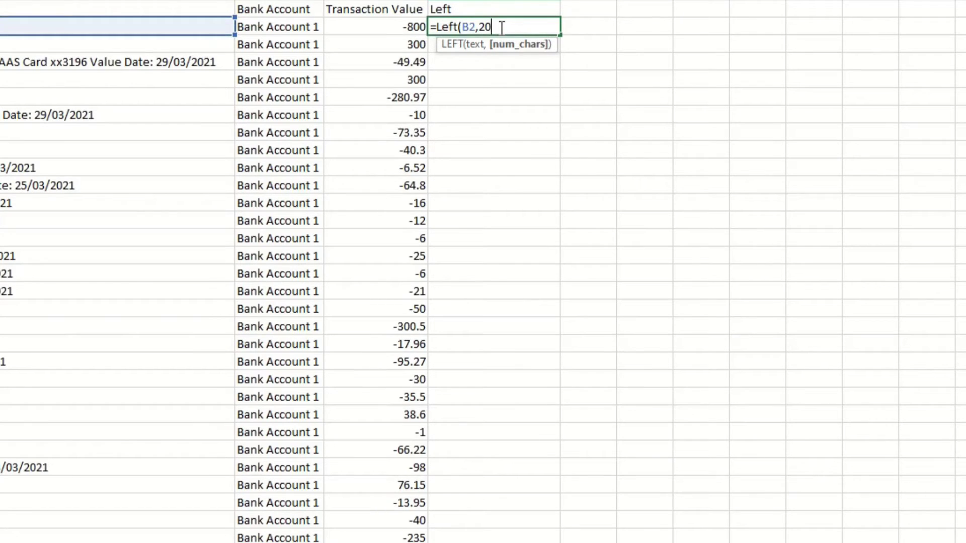
{"action": "type", "text": ")"}
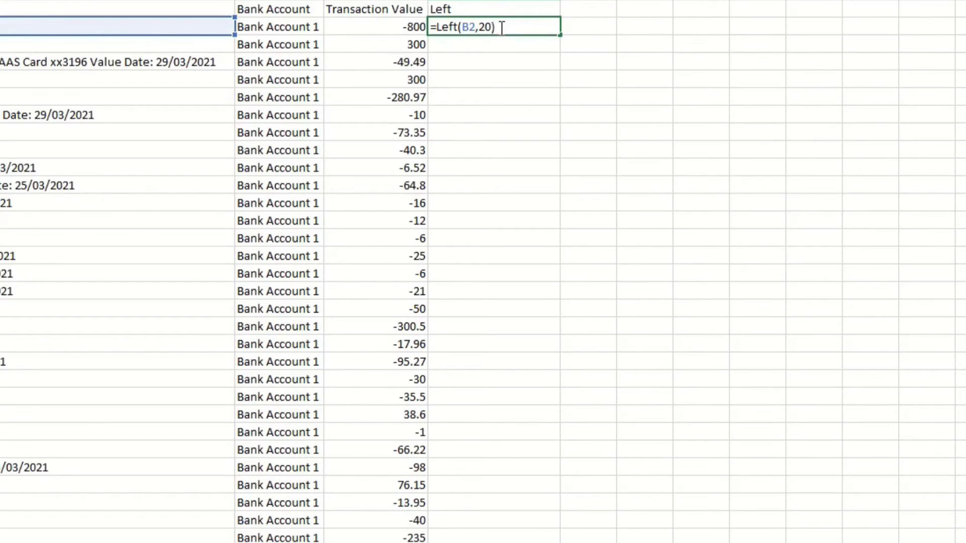
{"action": "key", "text": "Return"}
{"action": "left_click", "coordinate": [502, 25]}
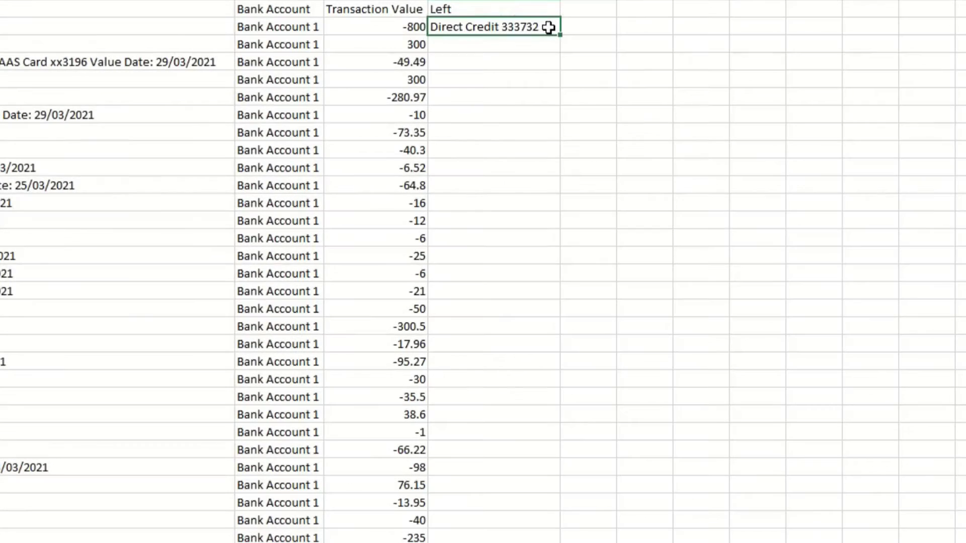
Change E2 to =LEFT(B2,25) and autofit column E so 'Direct Credit 333732 RENT' shows
{"action": "double_click", "coordinate": [548, 27]}
{"action": "left_click", "coordinate": [501, 27]}
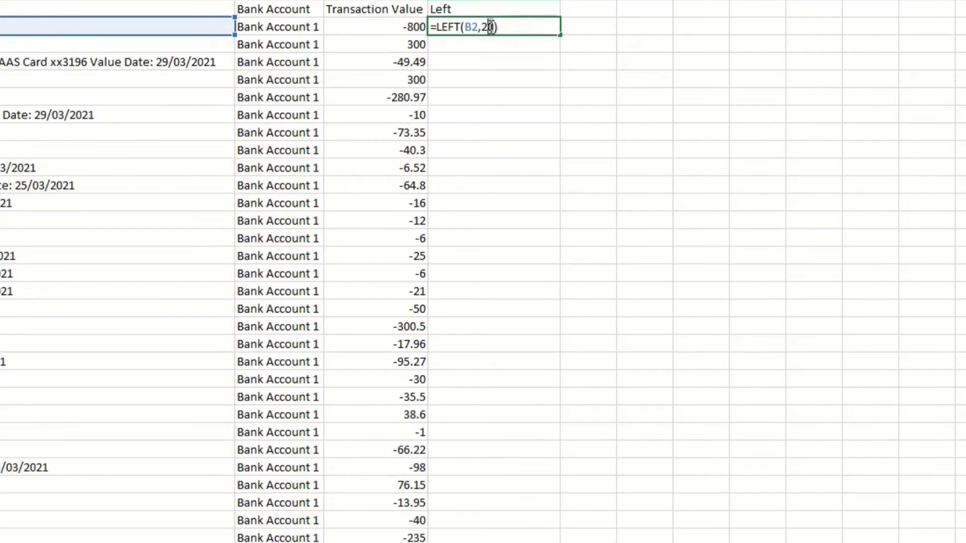
{"action": "type", "text": "5"}
{"action": "key", "text": "Return"}
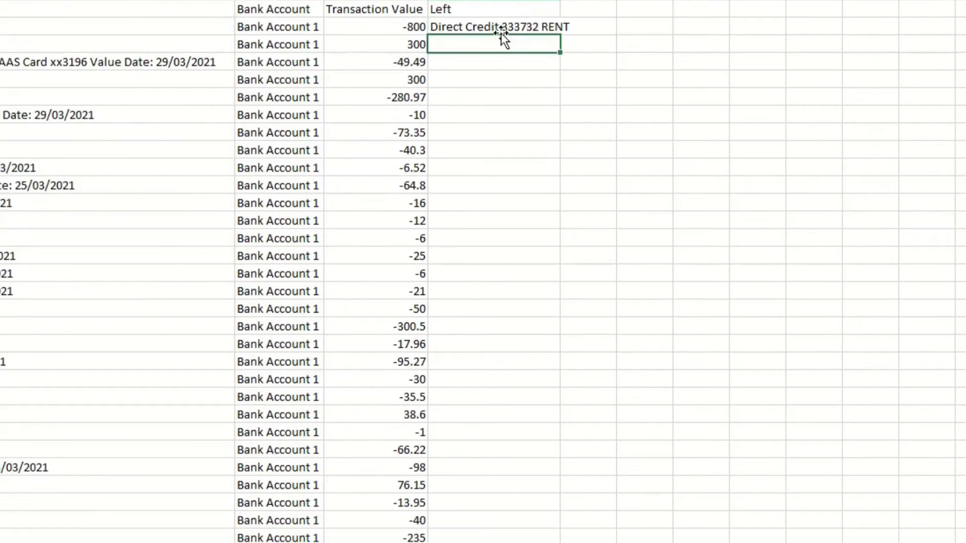
{"action": "double_click", "coordinate": [560, 12]}
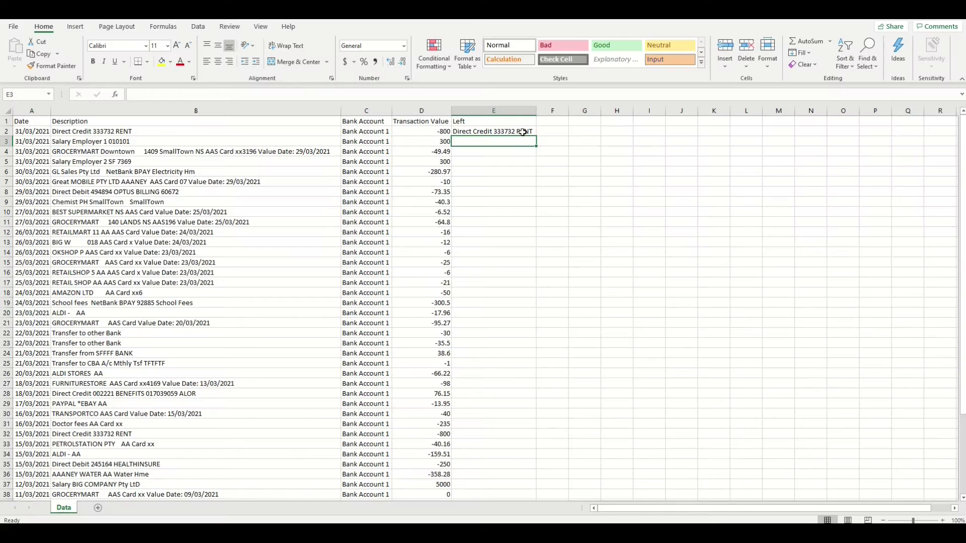
Fill E2's LEFT formula down to E48, check E48's formula, and widen column E
{"action": "left_click", "coordinate": [523, 132]}
{"action": "mouse_move", "coordinate": [536, 136]}
{"action": "left_mouse_down"}
{"action": "mouse_move", "coordinate": [544, 219]}
{"action": "mouse_move", "coordinate": [533, 317]}
{"action": "mouse_move", "coordinate": [537, 135]}
{"action": "left_mouse_up"}
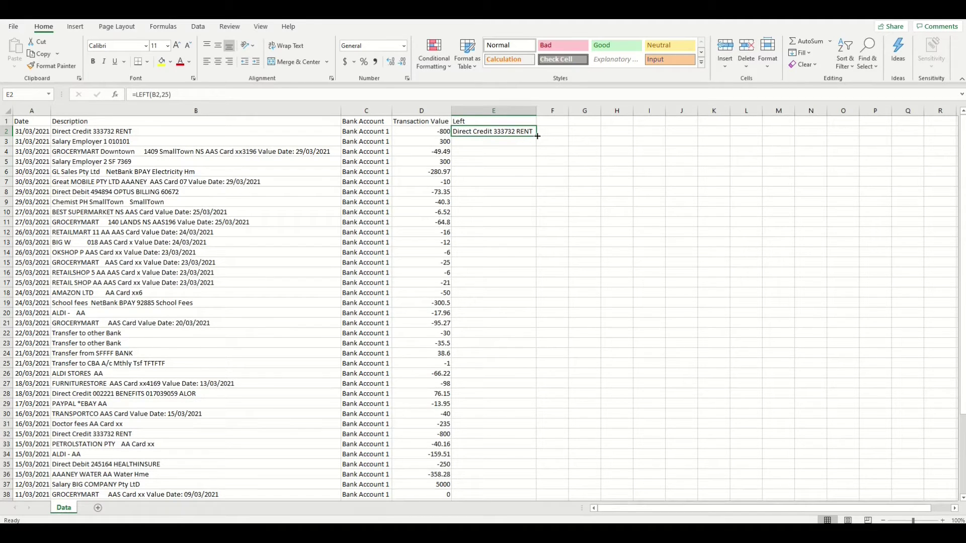
{"action": "left_click_drag", "start_coordinate": [537, 137], "coordinate": [550, 477]}
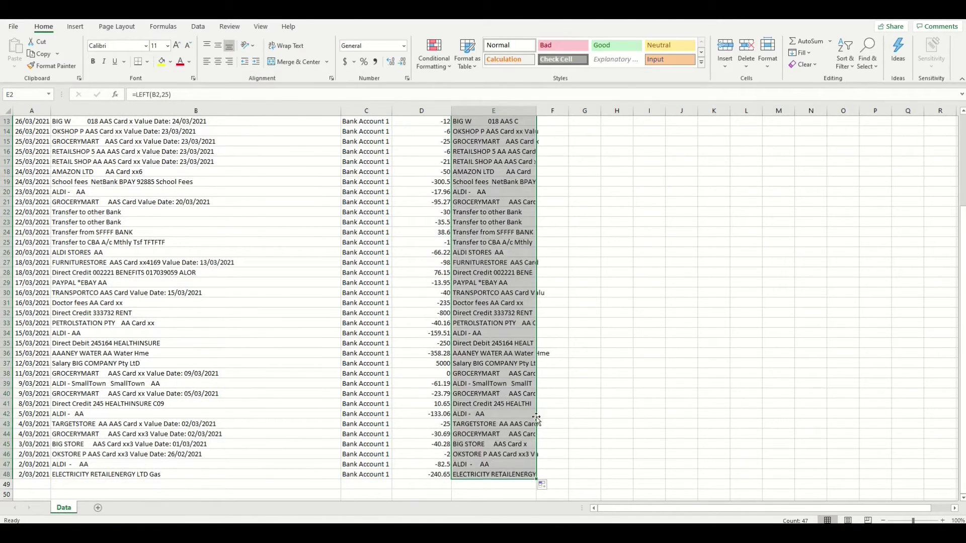
{"action": "double_click", "coordinate": [495, 475]}
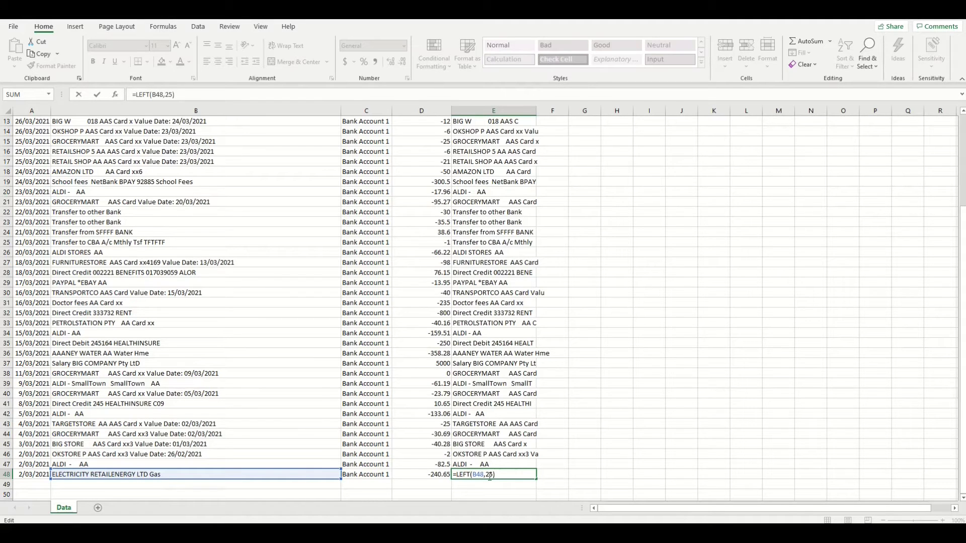
{"action": "key", "text": "Return"}
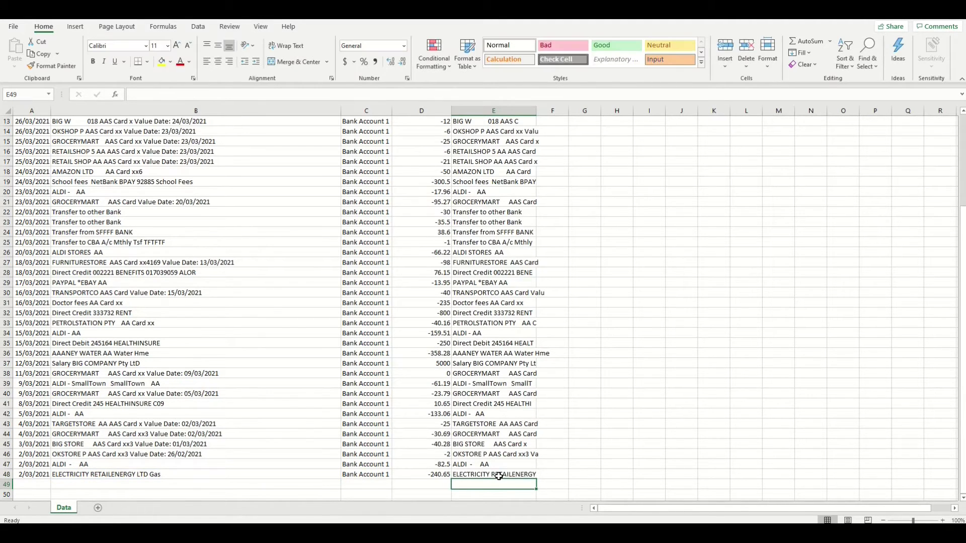
{"action": "left_click_drag", "start_coordinate": [535, 107], "coordinate": [536, 111]}
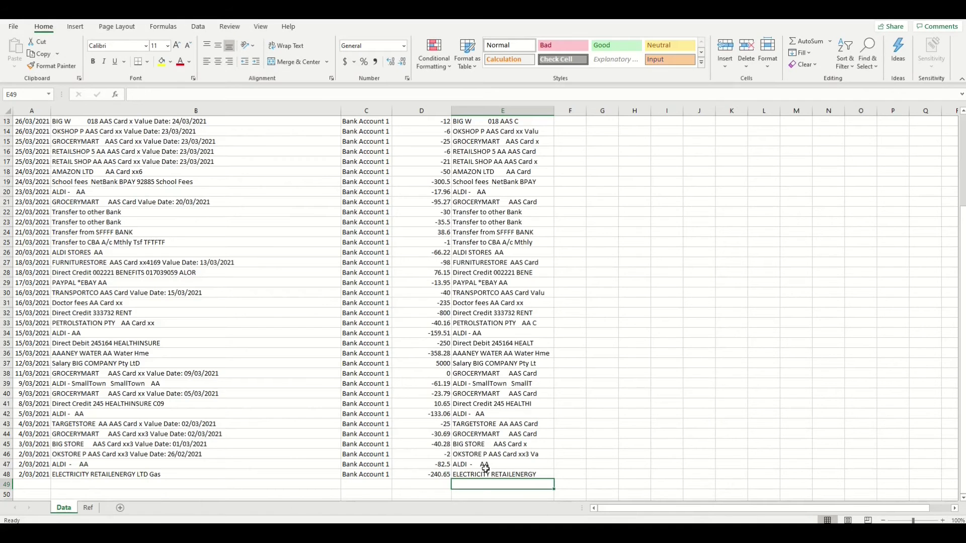
Copy the Left results E2:E48 and paste them as values into cell A2 of the Ref sheet
{"action": "left_click_drag", "start_coordinate": [486, 474], "coordinate": [468, 132]}
{"action": "right_click", "coordinate": [529, 128]}
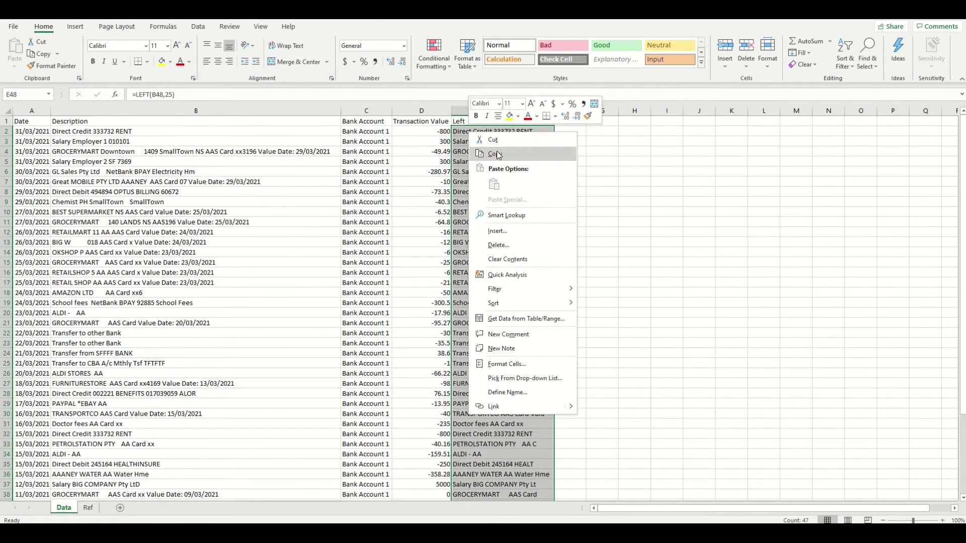
{"action": "left_click", "coordinate": [546, 147]}
{"action": "scroll", "coordinate": [272, 334], "scroll_direction": "down", "scroll_amount": 9}
{"action": "left_click", "coordinate": [88, 507]}
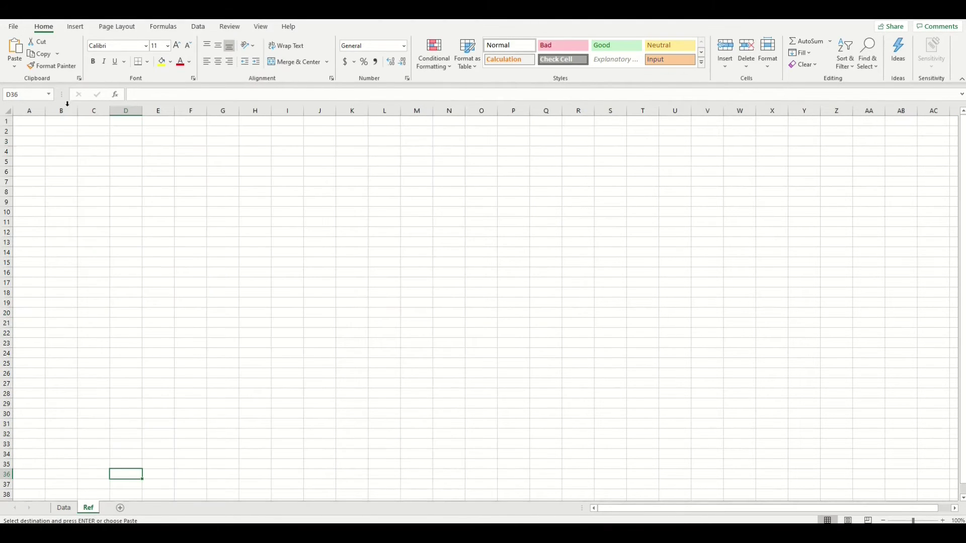
{"action": "left_click", "coordinate": [25, 132]}
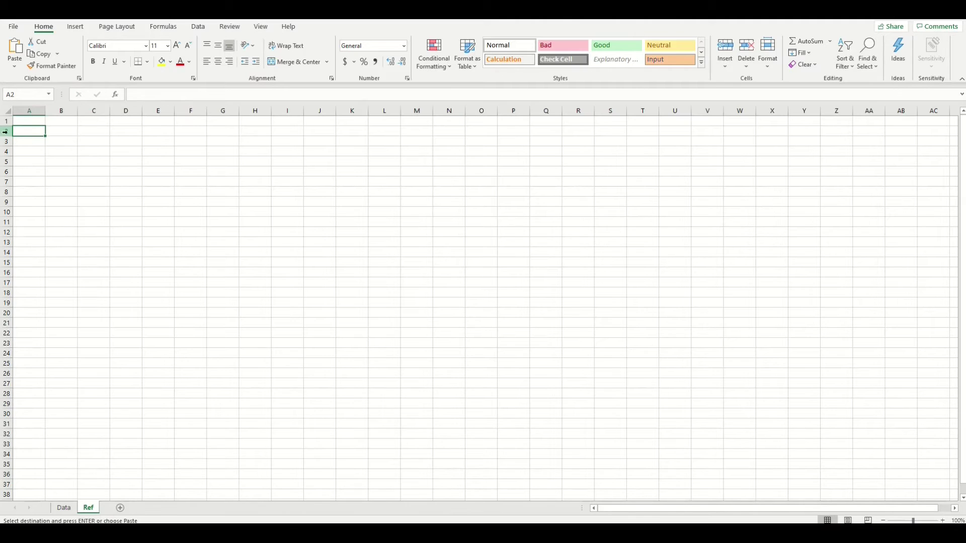
{"action": "right_click", "coordinate": [26, 137]}
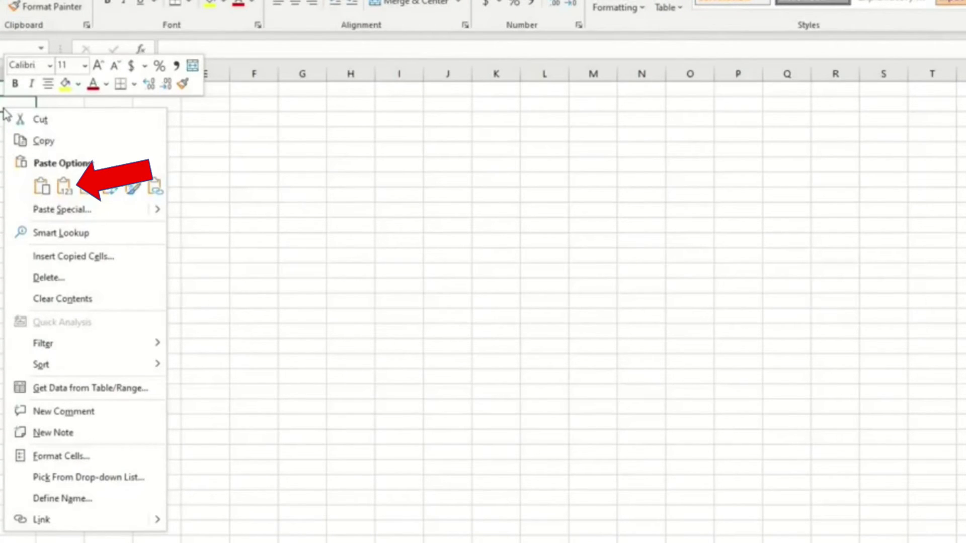
{"action": "left_click", "coordinate": [64, 186]}
Type the heading Left in cell A1 of the Ref sheet
{"action": "left_click", "coordinate": [45, 91]}
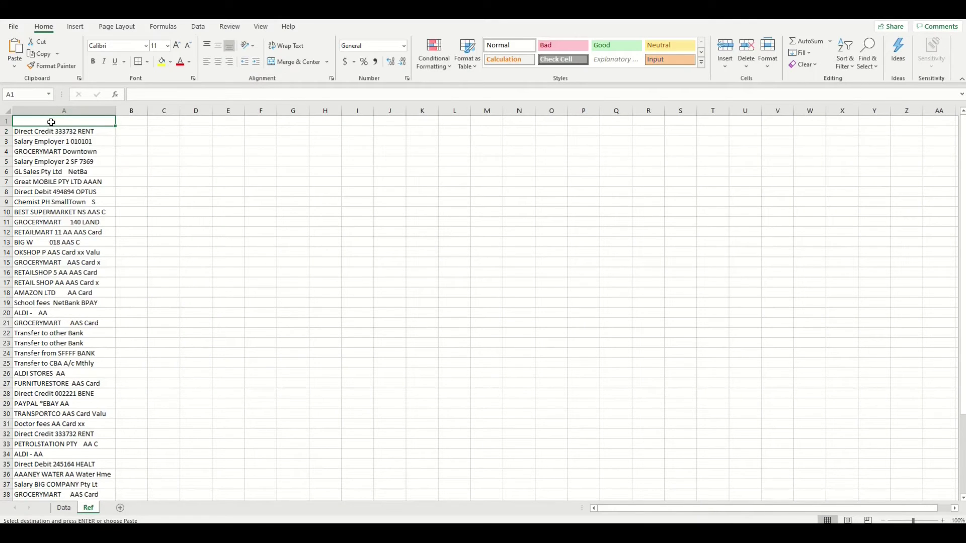
{"action": "type", "text": "Left"}
{"action": "key", "text": "Tab"}
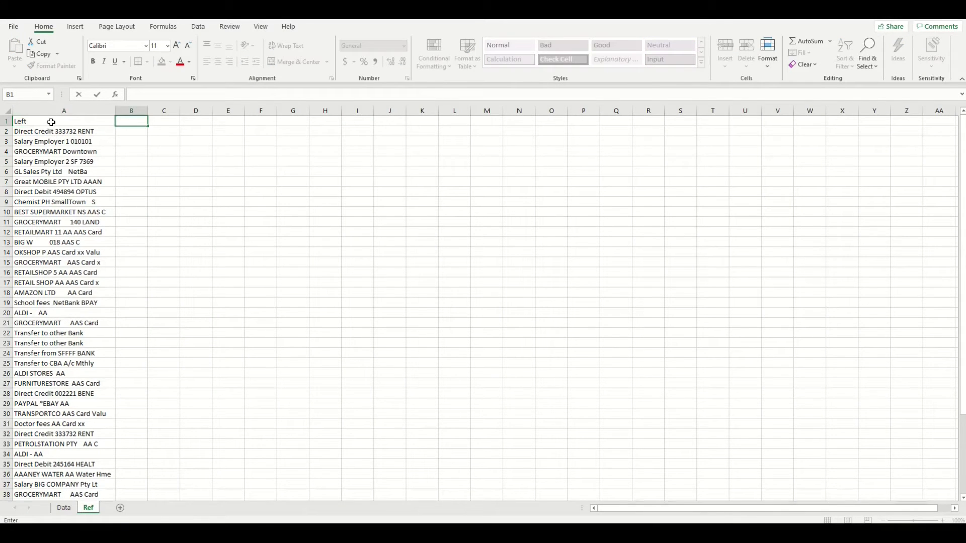
{"action": "right_click", "coordinate": [95, 137]}
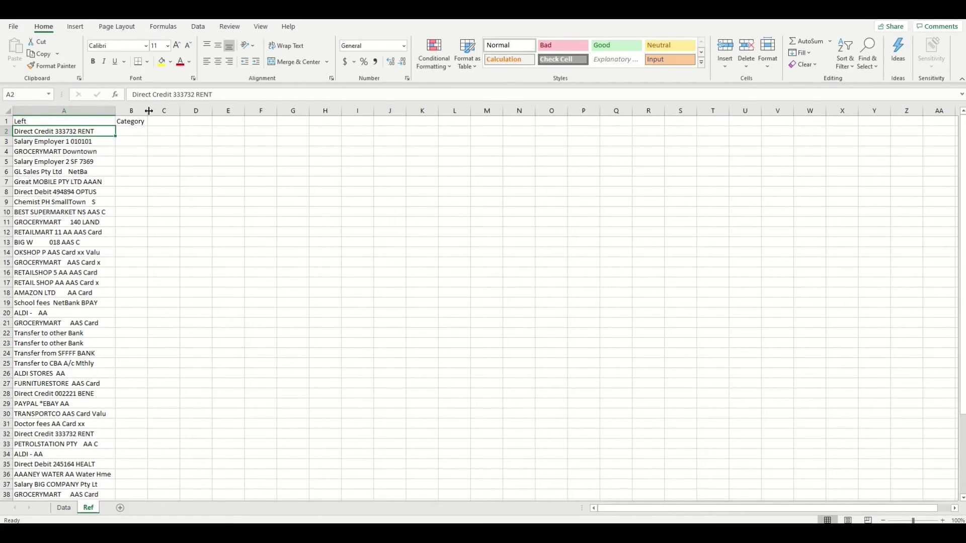
Widen column B and enter categories from B2: Rent, Income, Grocery, Mobile & Data, Health, Retail Shopping
{"action": "left_click_drag", "start_coordinate": [147, 111], "coordinate": [212, 112]}
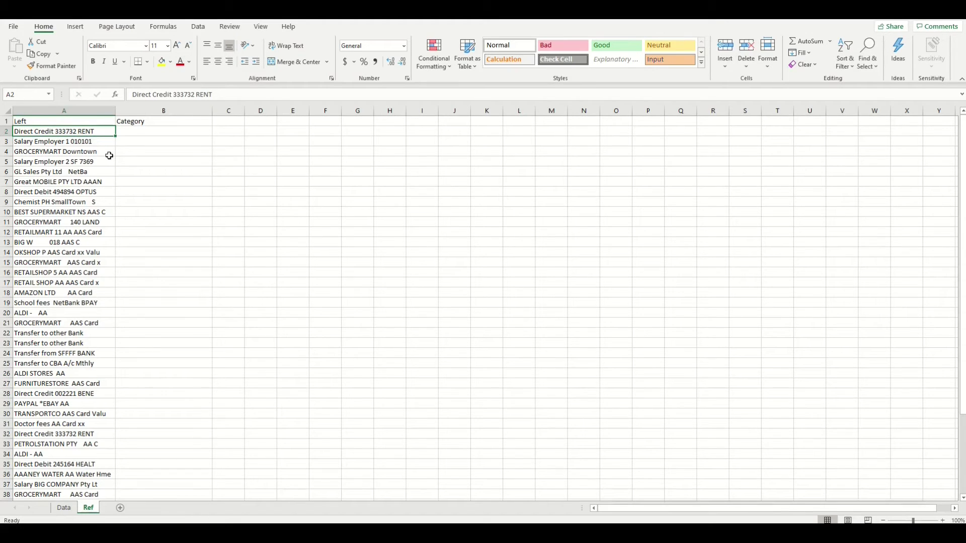
{"action": "scroll", "coordinate": [166, 296], "scroll_direction": "down", "scroll_amount": 3}
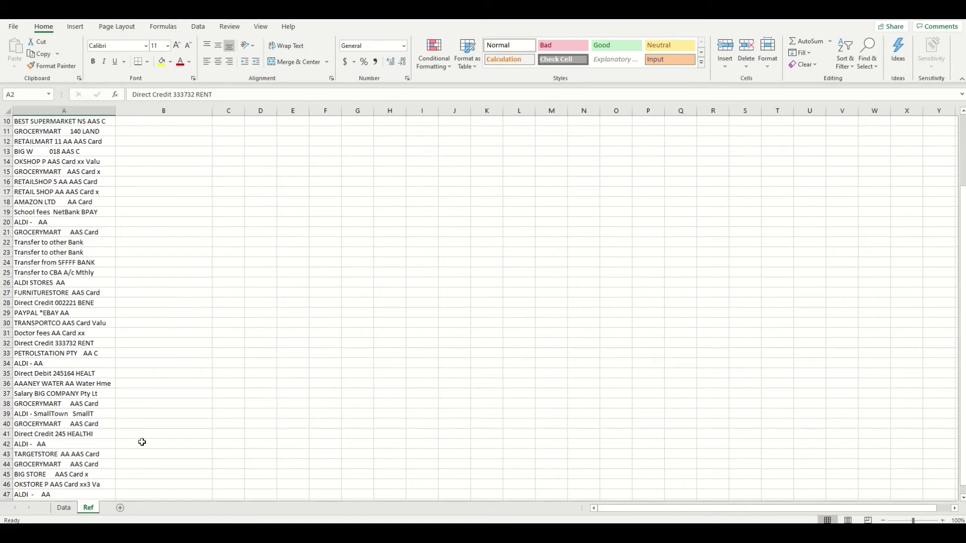
{"action": "scroll", "coordinate": [151, 301], "scroll_direction": "up", "scroll_amount": 3}
{"action": "left_click", "coordinate": [167, 130]}
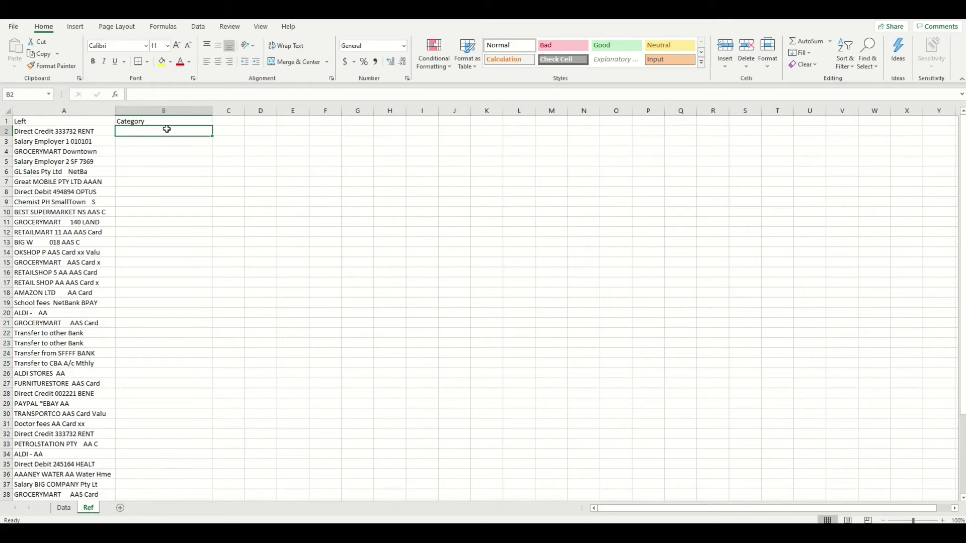
{"action": "type", "text": "Rent Income"}
{"action": "key", "text": "Return"}
{"action": "type", "text": "Grocery"}
{"action": "key", "text": "Return"}
{"action": "type", "text": "Income"}
{"action": "key", "text": "Return"}
{"action": "type", "text": "G"}
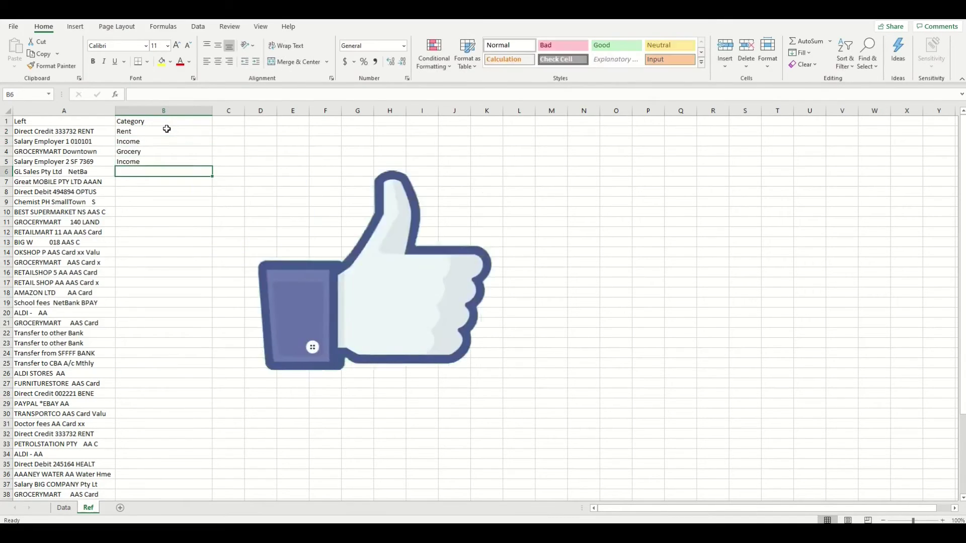
{"action": "key", "text": "Return"}
{"action": "type", "text": "Mobile & Data"}
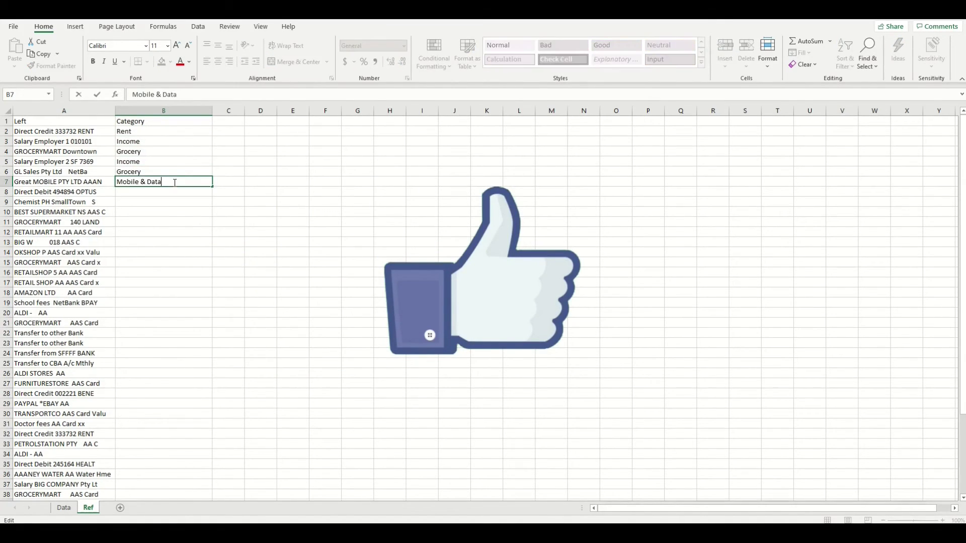
{"action": "key", "text": "Return"}
{"action": "type", "text": "M"}
{"action": "key", "text": "Return"}
{"action": "type", "text": "Health G G"}
Continue with Retail Shopping, Tuition, Presents, Home Improvement, Transport and Motor Vehicle for the remaining rows
{"action": "key", "text": "Return"}
{"action": "type", "text": "Retail Shopping"}
{"action": "key", "text": "Return"}
{"action": "type", "text": "Ret"}
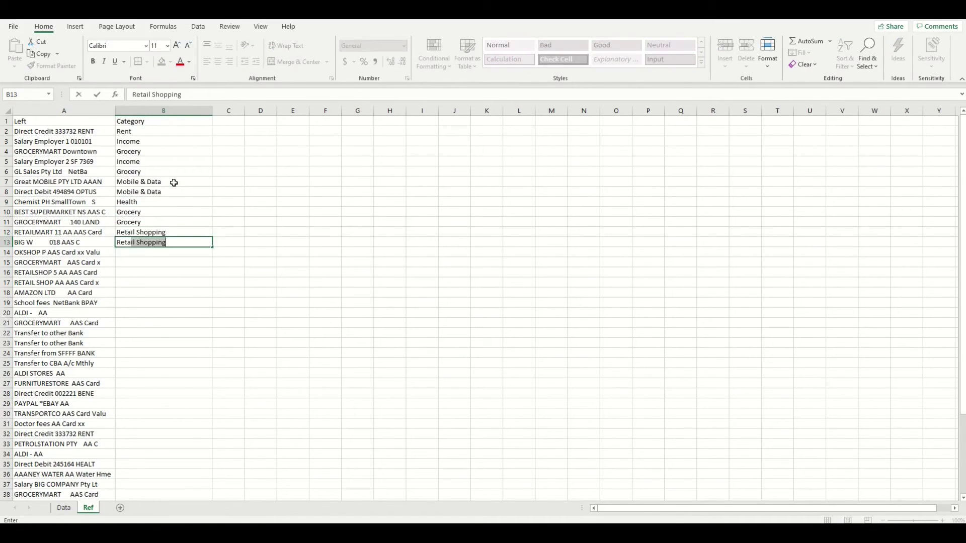
{"action": "key", "text": "Return"}
{"action": "type", "text": "Ret"}
{"action": "key", "text": "Return"}
{"action": "type", "text": "G Ret Ret Ret Tuition G G NI"}
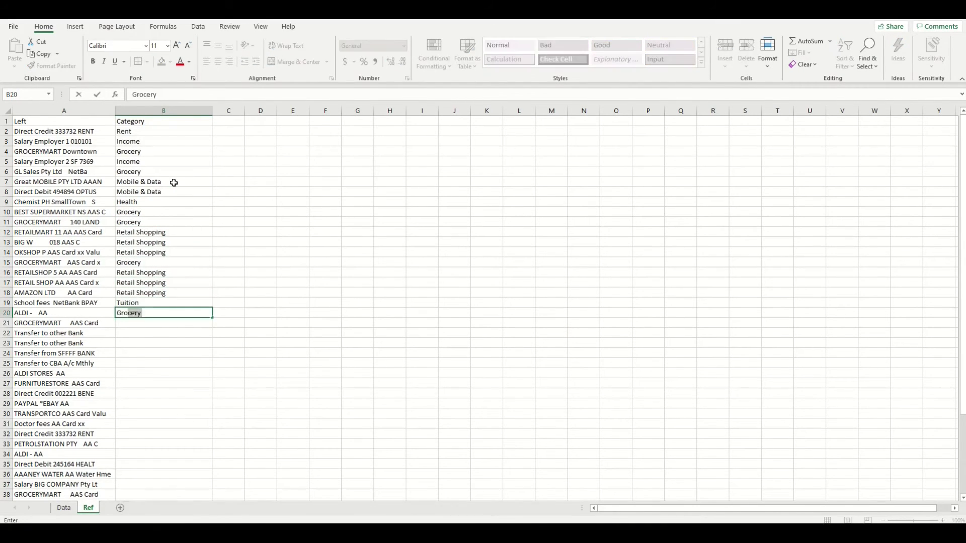
{"action": "key", "text": "BackSpace"}
{"action": "key", "text": "BackSpace"}
{"action": "type", "text": "Presents"}
{"action": "key", "text": "Return"}
{"action": "type", "text": "P Ret"}
{"action": "key", "text": "Return"}
{"action": "type", "text": "Ret"}
{"action": "key", "text": "Return"}
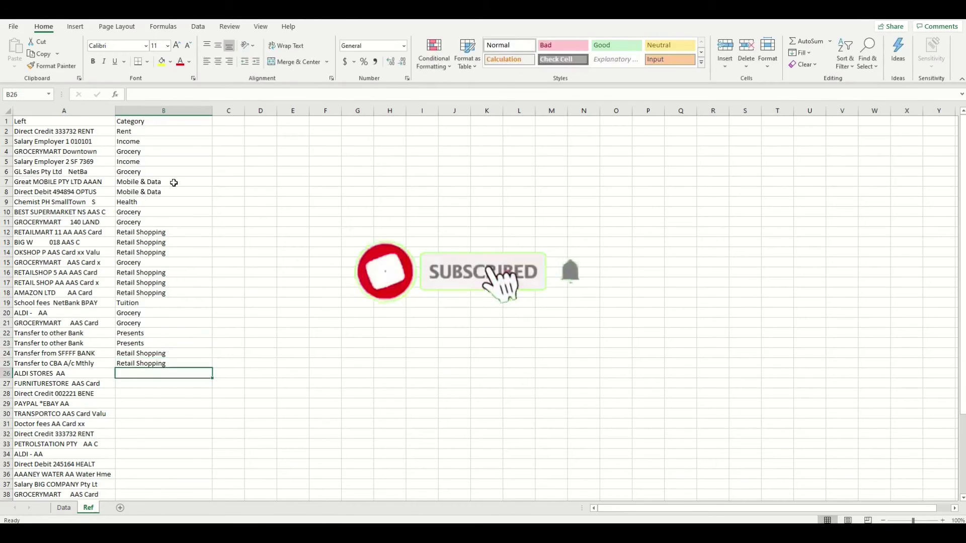
{"action": "type", "text": "Grocery"}
{"action": "key", "text": "Return"}
{"action": "type", "text": "Home Improvement He Ret Transport He RE"}
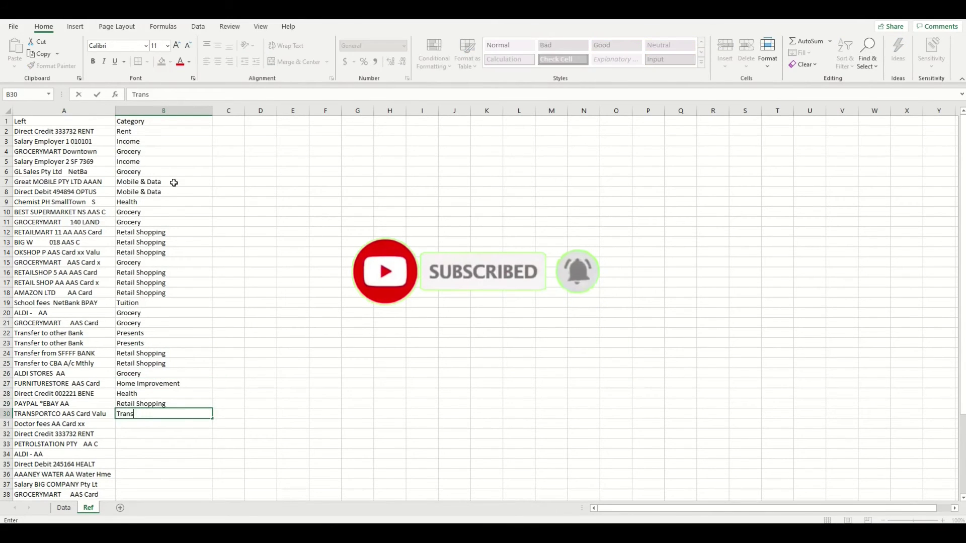
{"action": "key", "text": "Return"}
{"action": "type", "text": "Motor Vehicle G He"}
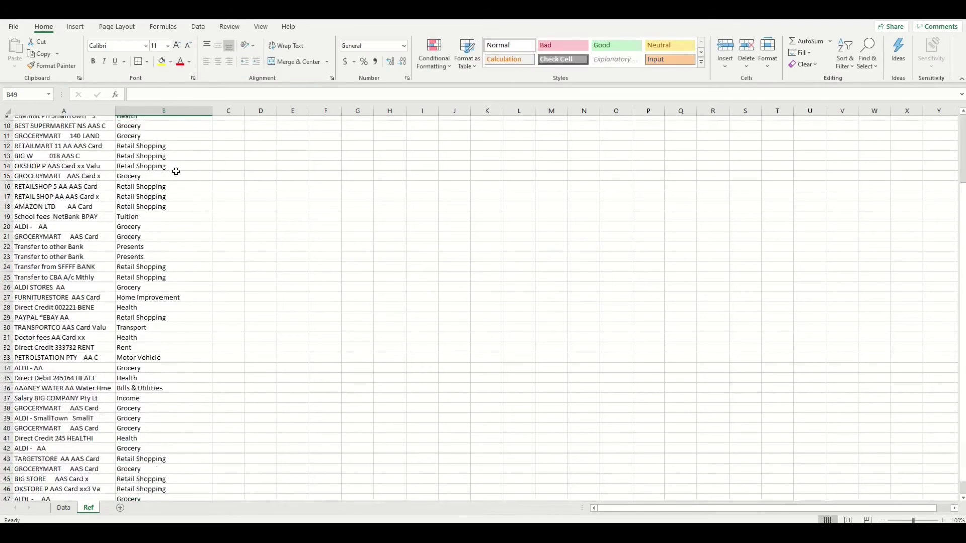
{"action": "scroll", "coordinate": [129, 492], "scroll_direction": "up", "scroll_amount": 3}
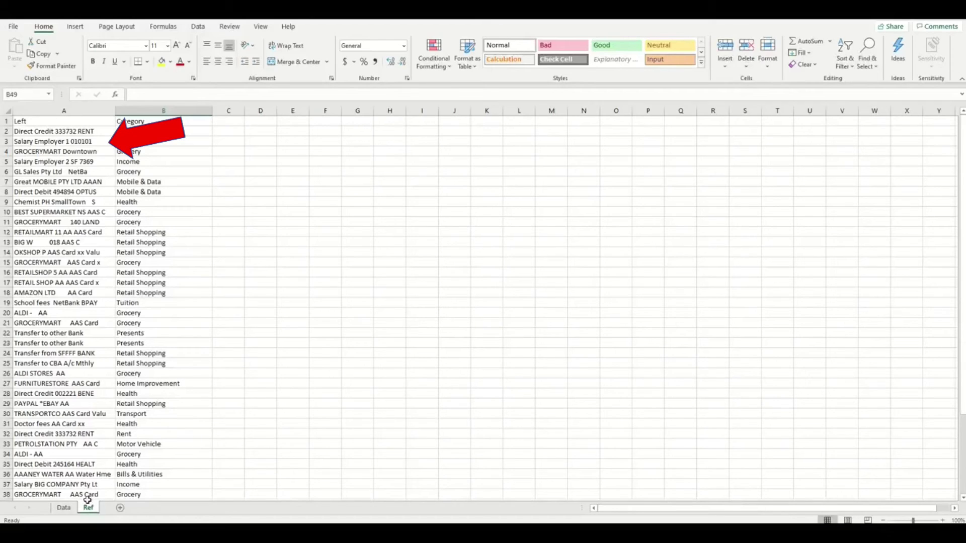
Type the heading Category in F1 of the Data sheet
{"action": "left_click", "coordinate": [570, 121]}
{"action": "type", "text": "Category"}
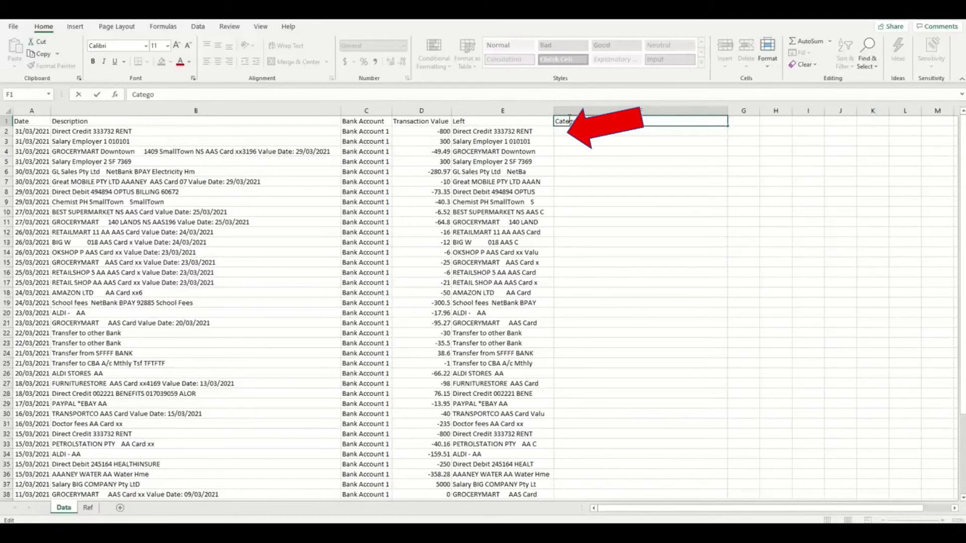
{"action": "key", "text": "Return"}
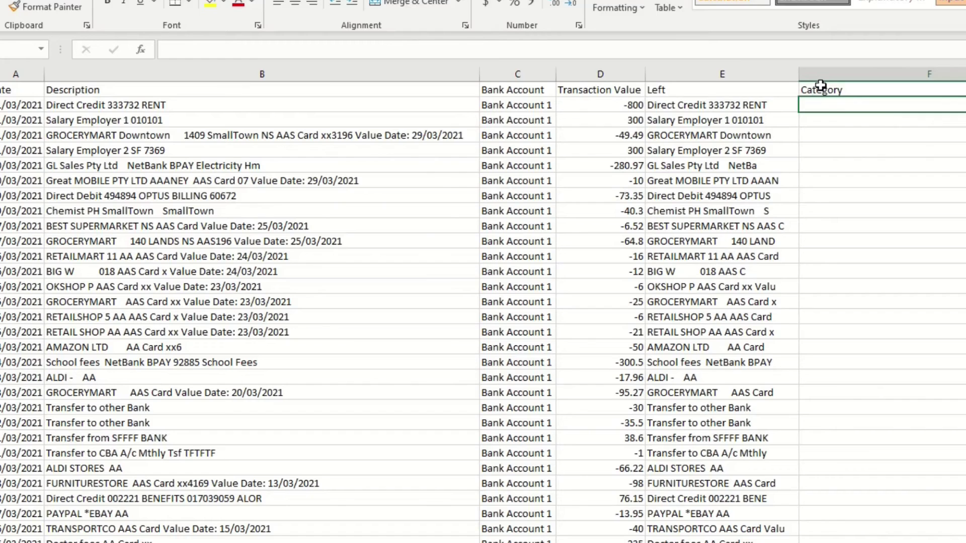
Build =VLOOKUP(E2,Ref!A:B,2,FALSE) in F2 for an exact-match category lookup
{"action": "type", "text": "=vlookup"}
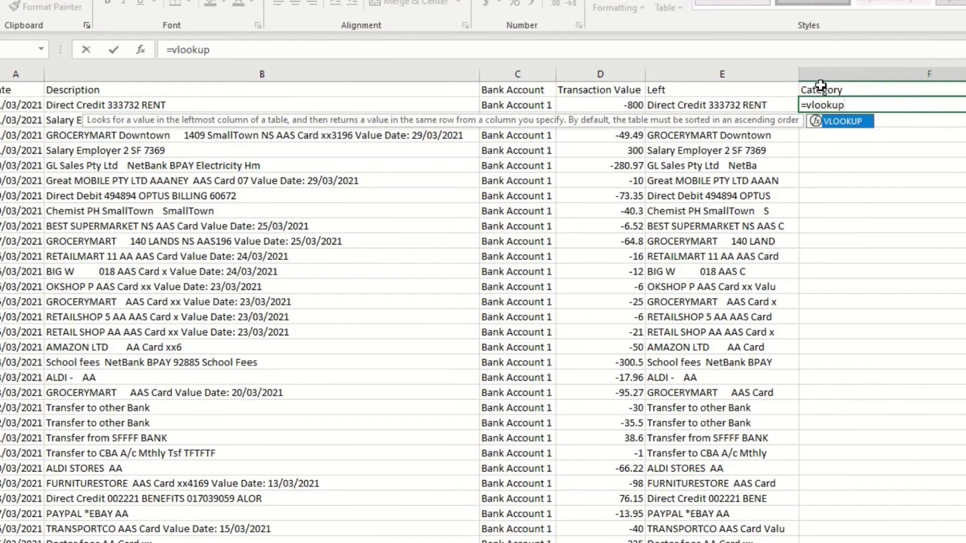
{"action": "type", "text": "("}
{"action": "left_click", "coordinate": [745, 107]}
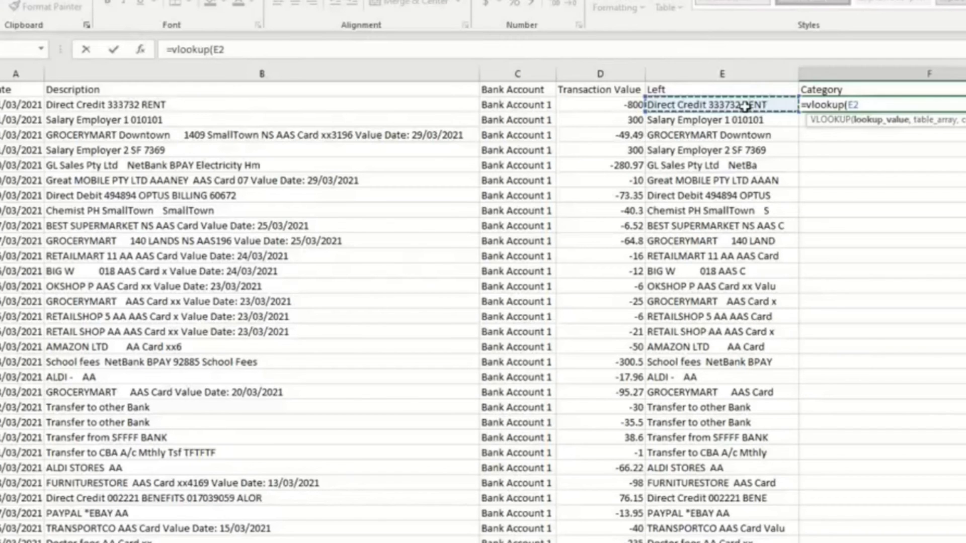
{"action": "type", "text": ",Data!"}
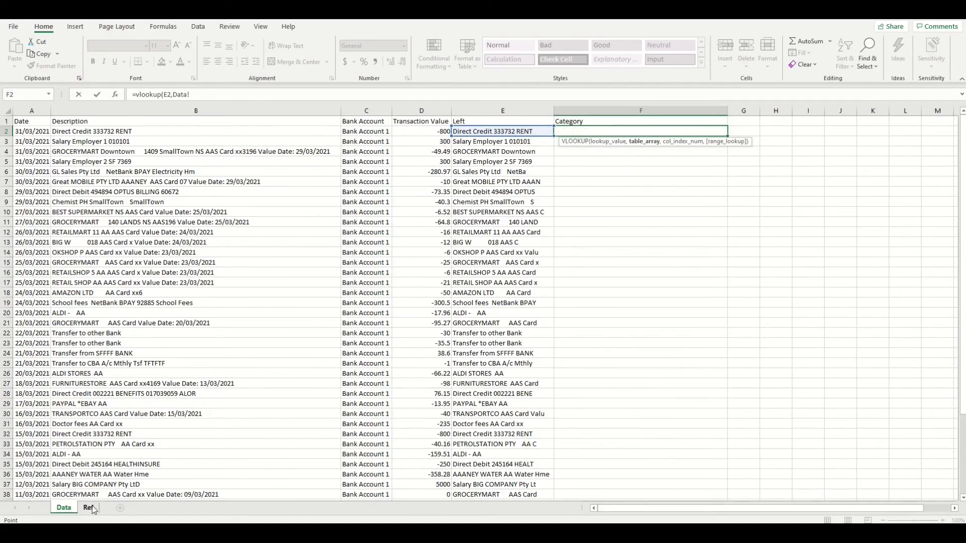
{"action": "left_click", "coordinate": [91, 509]}
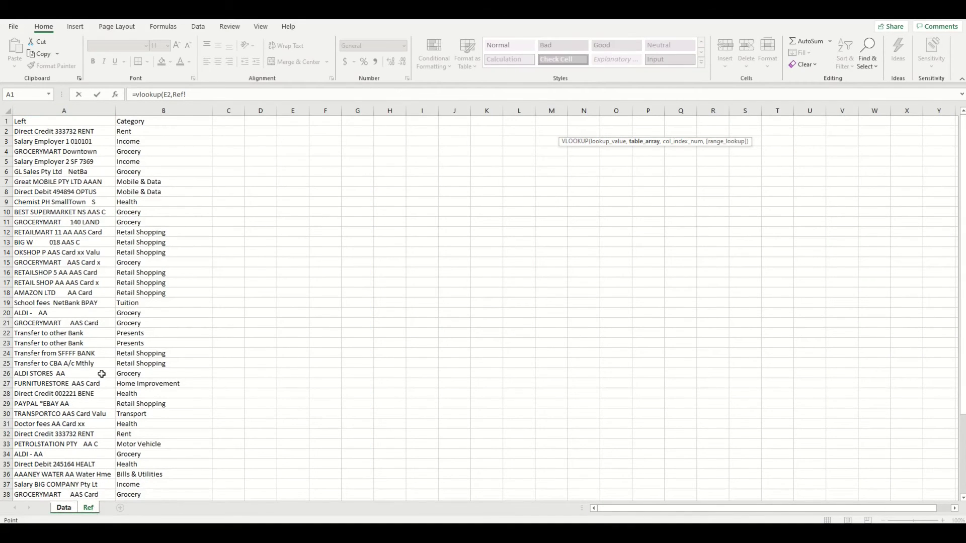
{"action": "left_click_drag", "start_coordinate": [58, 111], "coordinate": [153, 122]}
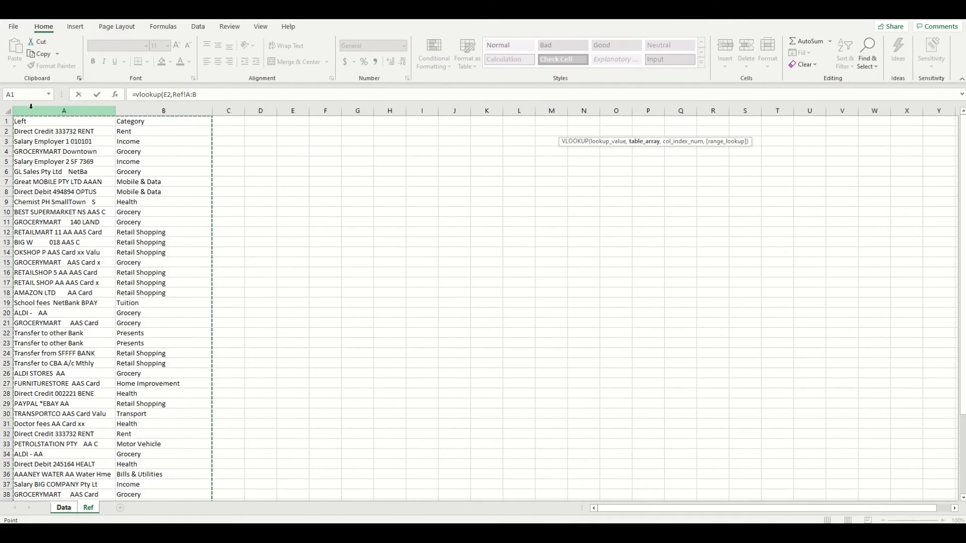
{"action": "left_click", "coordinate": [203, 98]}
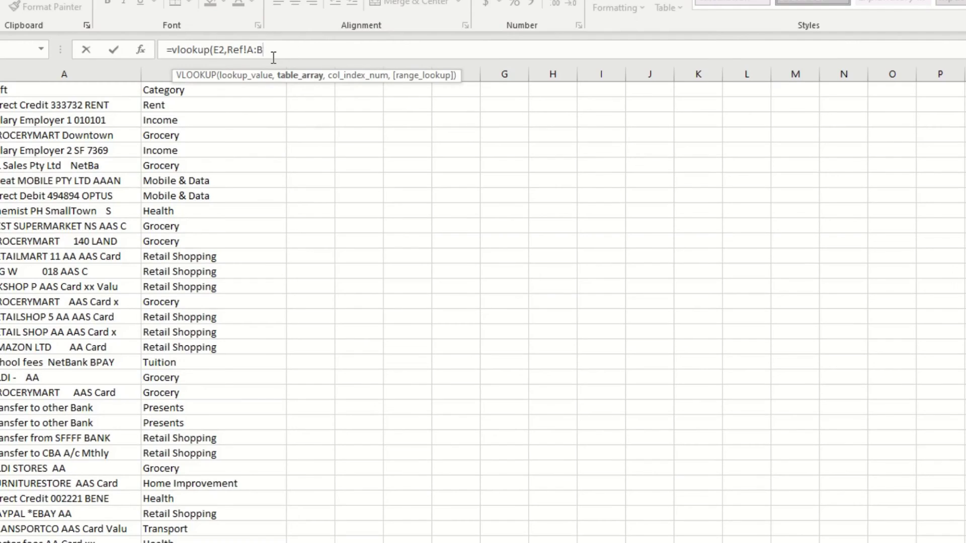
{"action": "type", "text": ","}
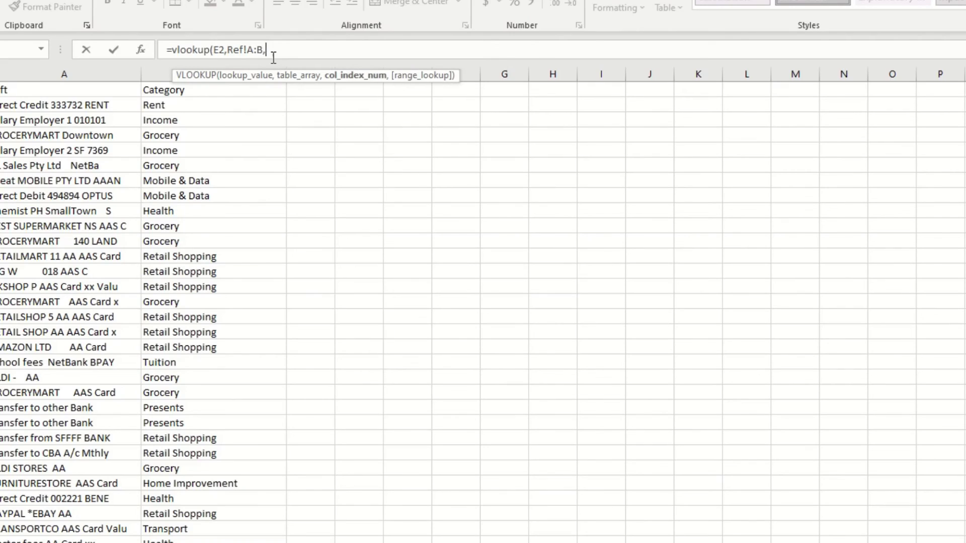
{"action": "type", "text": "2,"}
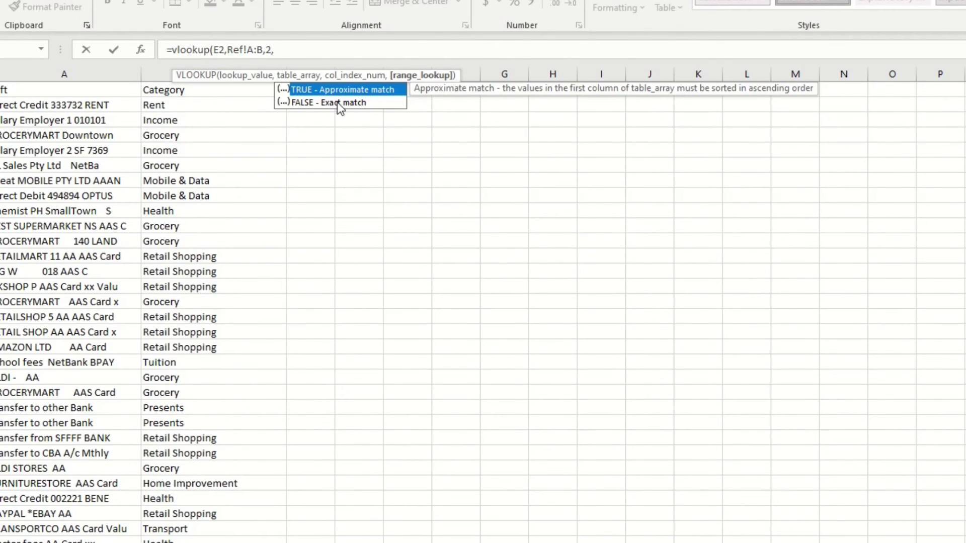
{"action": "left_click", "coordinate": [337, 101]}
{"action": "double_click", "coordinate": [337, 101]}
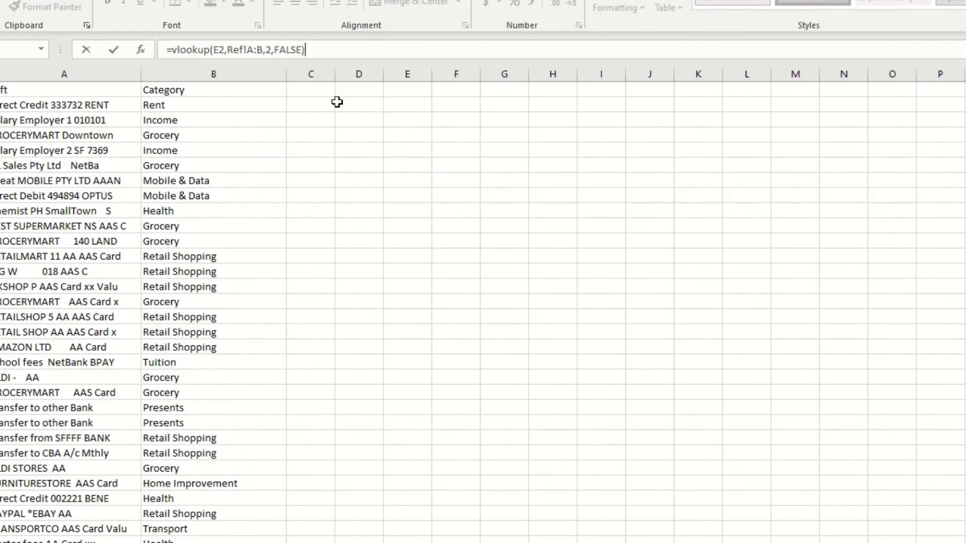
Commit the F2 VLOOKUP and fill it down column F to row 48
{"action": "key", "text": "ctrl+Return"}
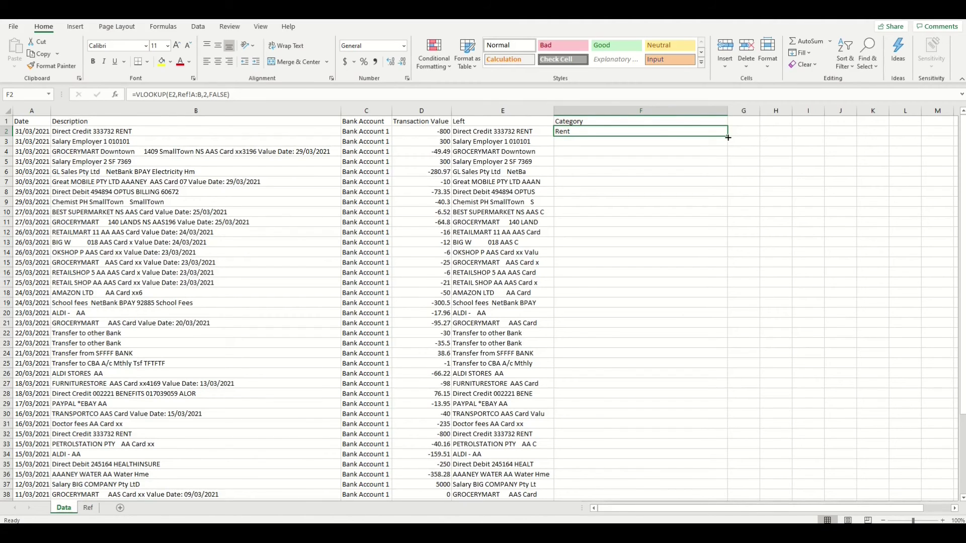
{"action": "left_click_drag", "start_coordinate": [728, 138], "coordinate": [728, 137]}
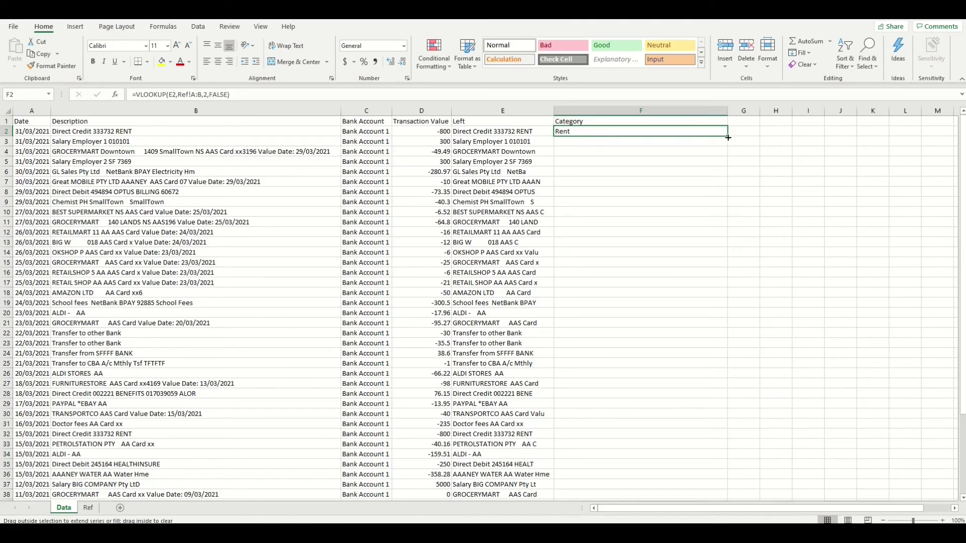
{"action": "left_click_drag", "start_coordinate": [727, 138], "coordinate": [722, 460]}
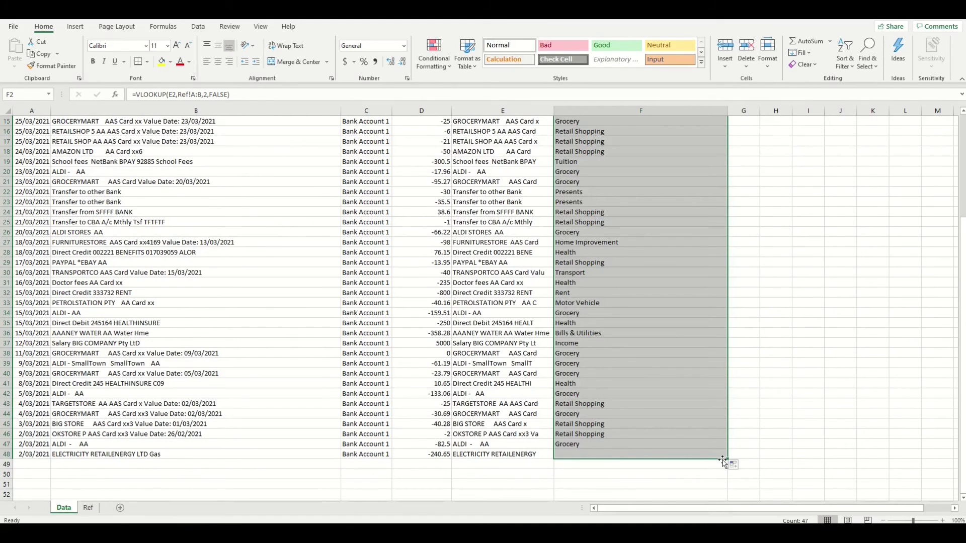
{"action": "scroll", "coordinate": [649, 353], "scroll_direction": "up", "scroll_amount": 5}
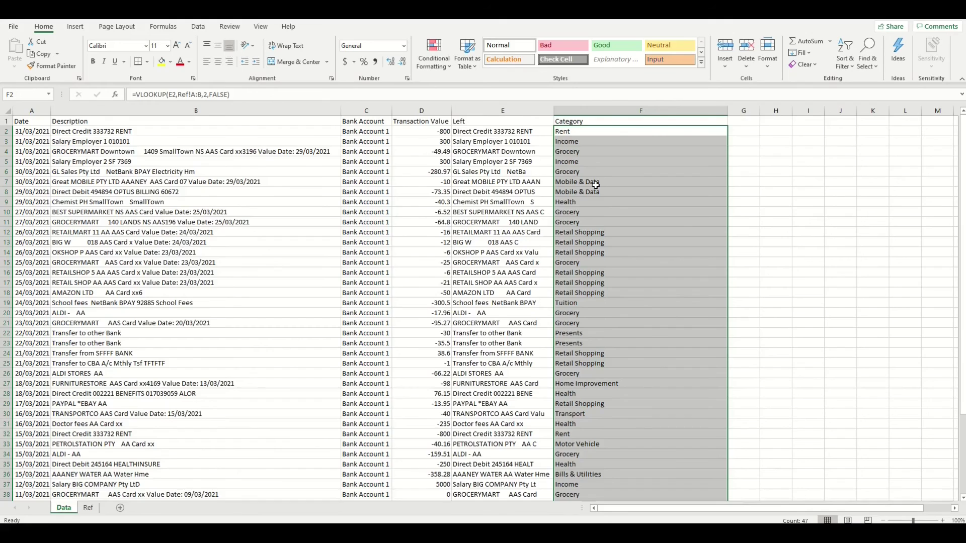
{"action": "left_click", "coordinate": [744, 222]}
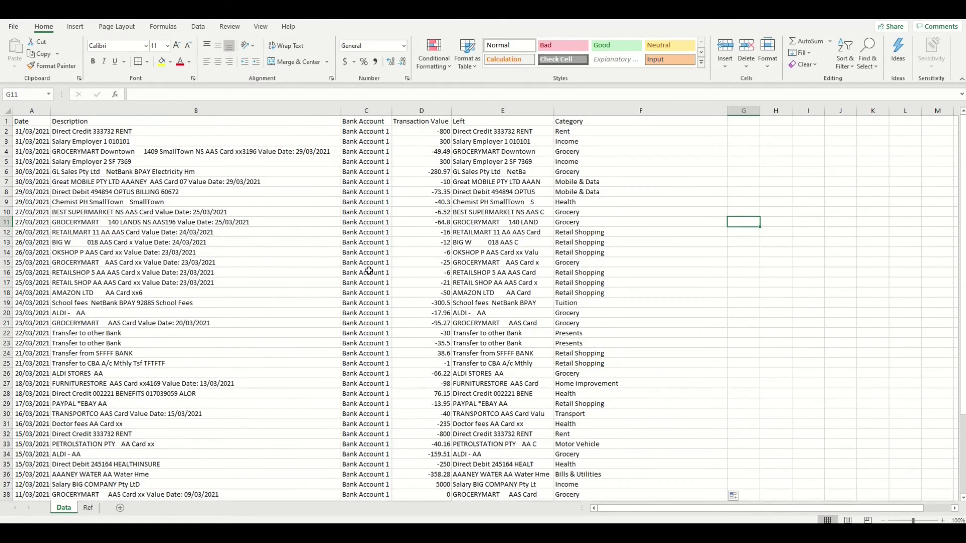
Paste the April transactions starting at cell A49
{"action": "scroll", "coordinate": [644, 307], "scroll_direction": "down", "scroll_amount": 3}
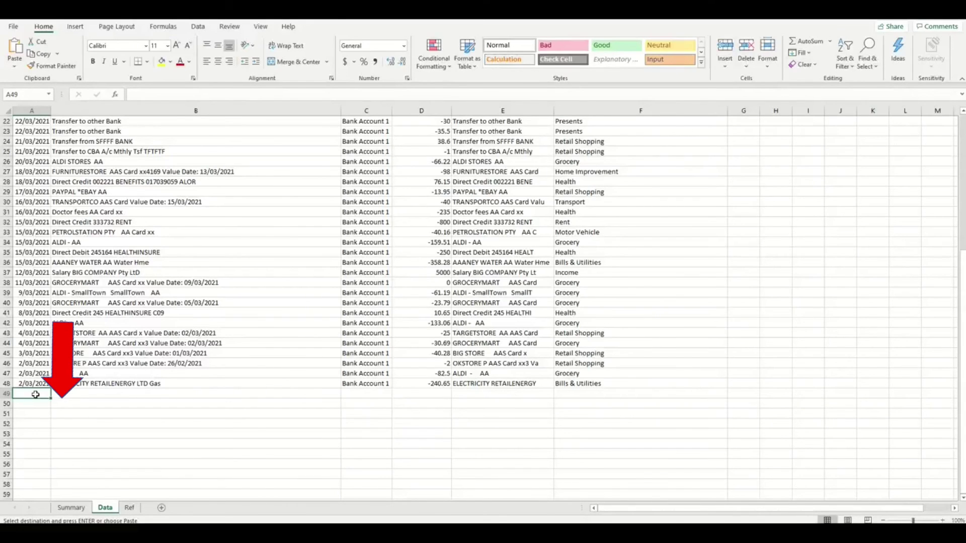
{"action": "right_click", "coordinate": [35, 394]}
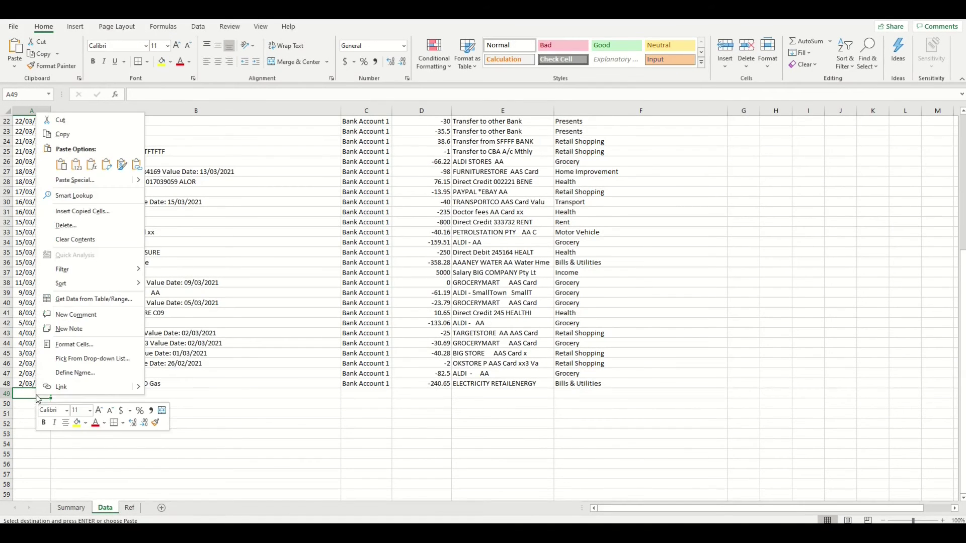
{"action": "left_click", "coordinate": [44, 176]}
Fill the Left and Category formulas from row 48 down through row 99
{"action": "scroll", "coordinate": [498, 293], "scroll_direction": "down", "scroll_amount": 3}
{"action": "left_click_drag", "start_coordinate": [498, 292], "coordinate": [644, 299]}
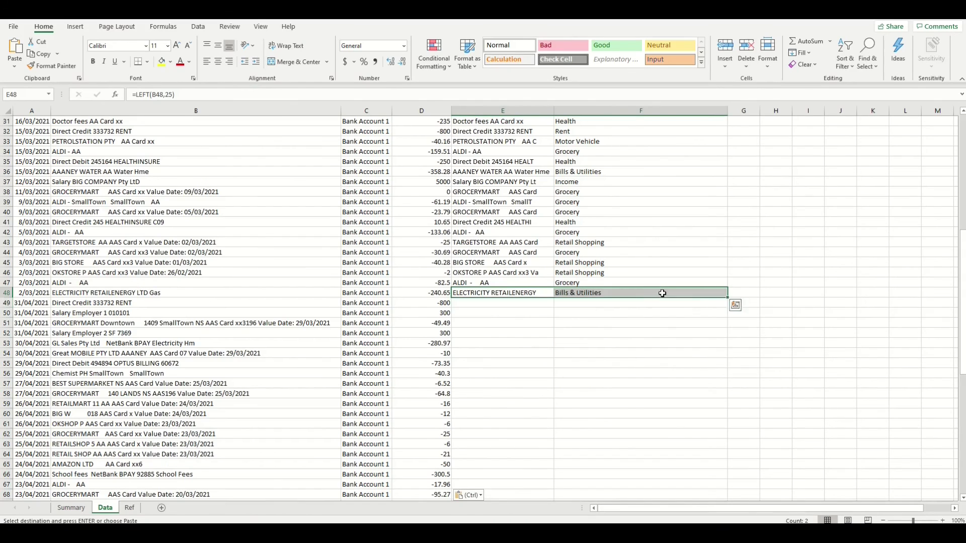
{"action": "key", "text": "Return"}
{"action": "key", "text": "ctrl+shift+End"}
{"action": "key", "text": "ctrl+d"}
Copy the four #N/A descriptions E96:E99 and select the first empty row on Ref
{"action": "left_click", "coordinate": [478, 414]}
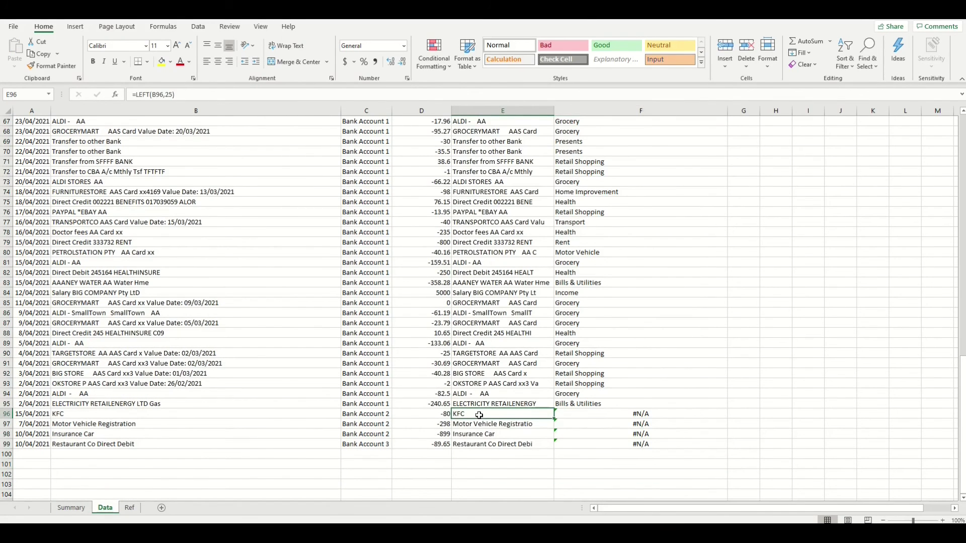
{"action": "left_click_drag", "start_coordinate": [479, 414], "coordinate": [482, 444]}
{"action": "right_click", "coordinate": [482, 443]}
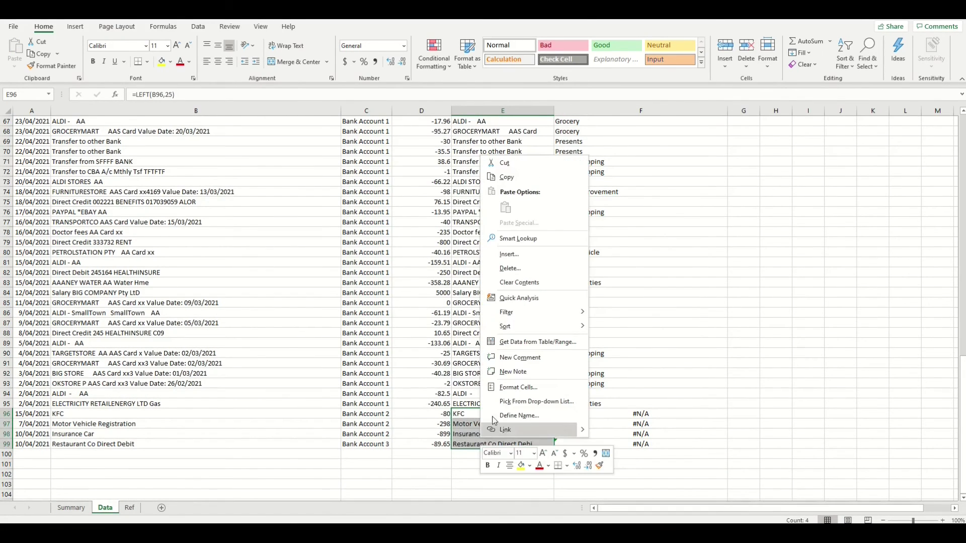
{"action": "left_click", "coordinate": [496, 173]}
{"action": "left_click", "coordinate": [129, 510]}
{"action": "left_click", "coordinate": [46, 395]}
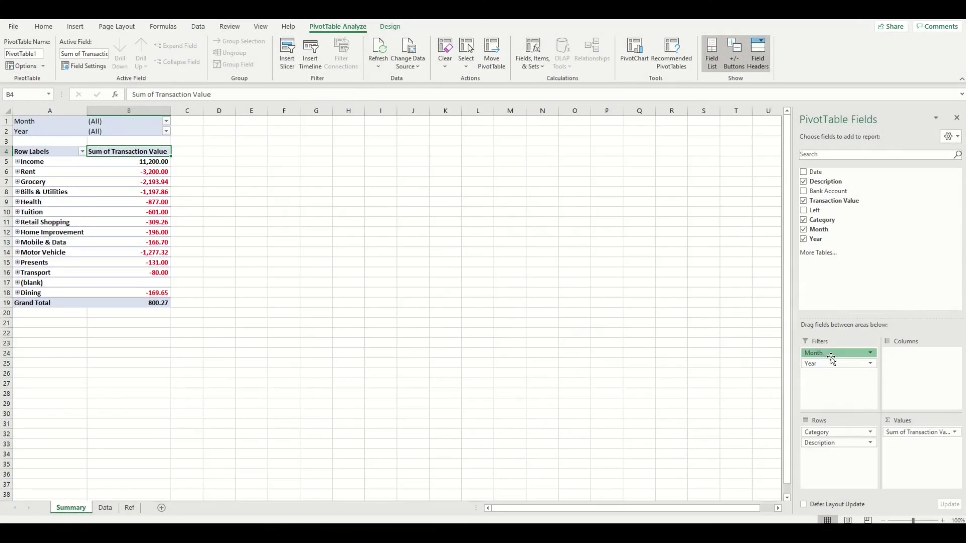
Move Month into the pivot's Columns area, giving month 3 and 4 totals of 1,083.46 and -283.19
{"action": "left_click_drag", "start_coordinate": [832, 356], "coordinate": [910, 368]}
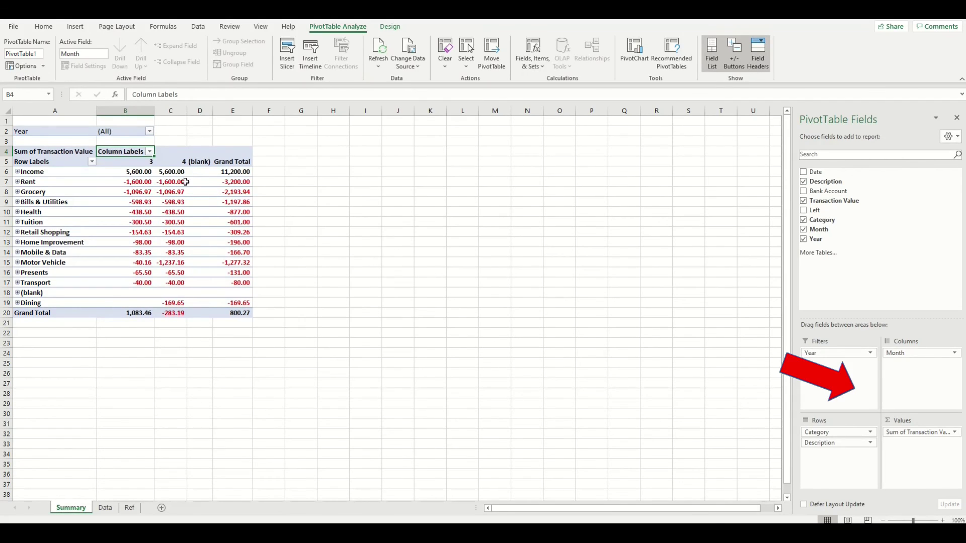
{"action": "left_click", "coordinate": [134, 166]}
{"action": "left_click", "coordinate": [176, 165]}
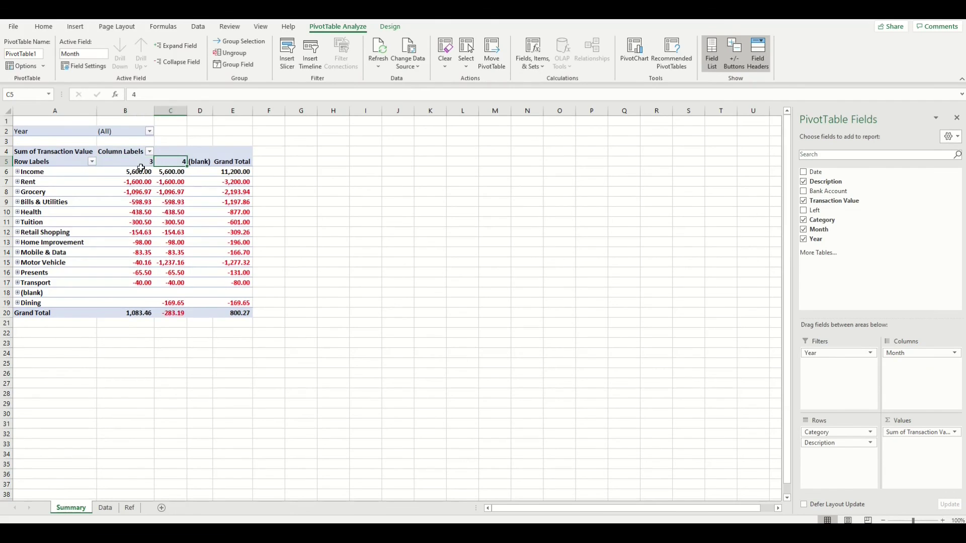